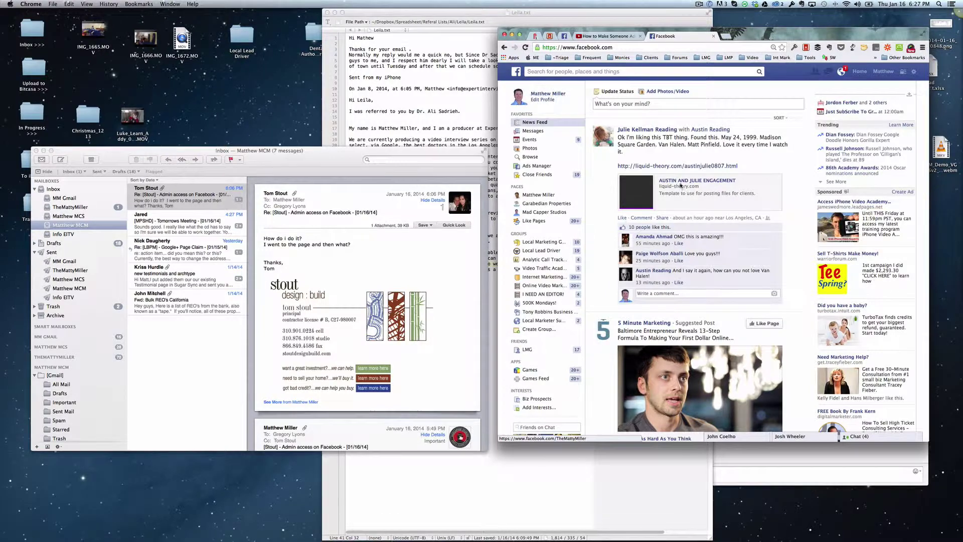
Step: Open the Matthew Miller page and hide its admin panel to show the cover and timeline
click(533, 211)
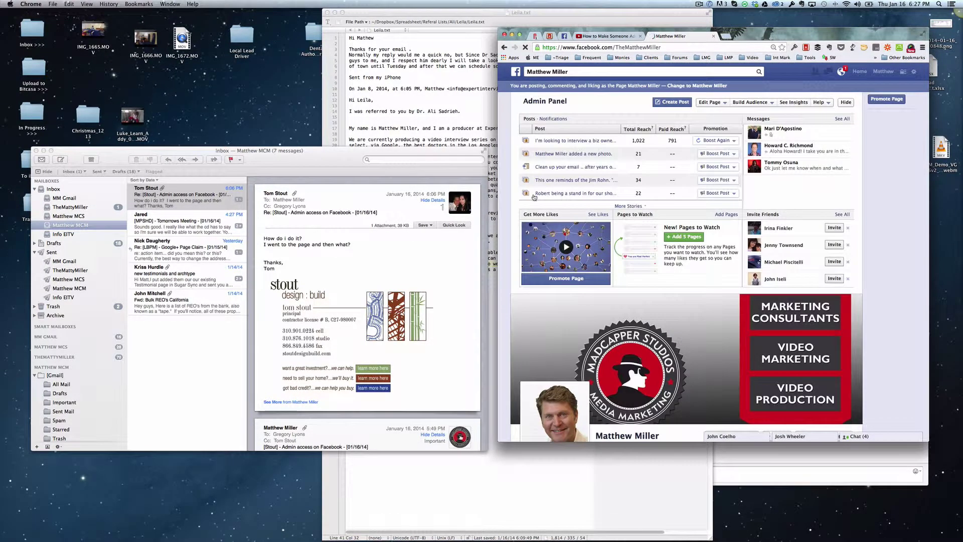
click(845, 103)
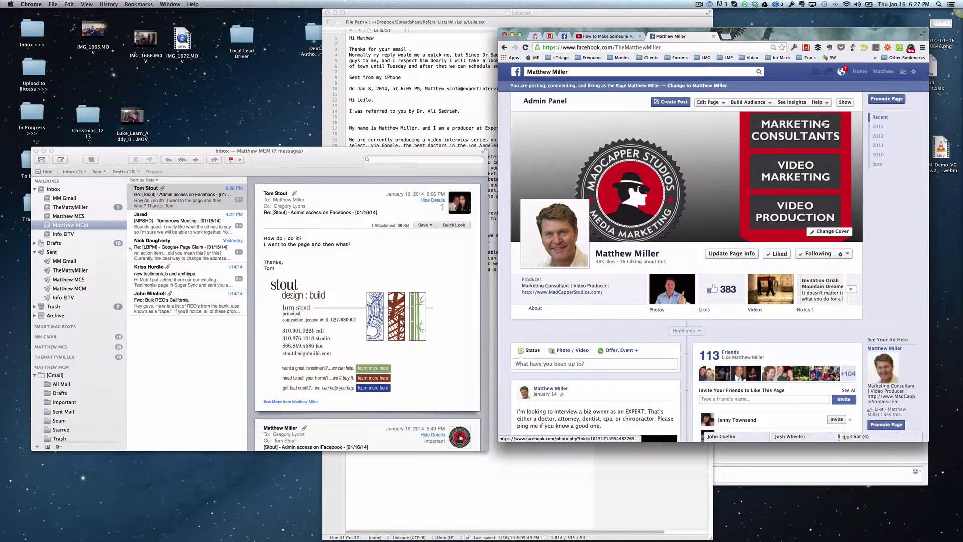
Step: Open Manage Admin Roles from the Matthew Miller page's Edit Page menu
click(722, 102)
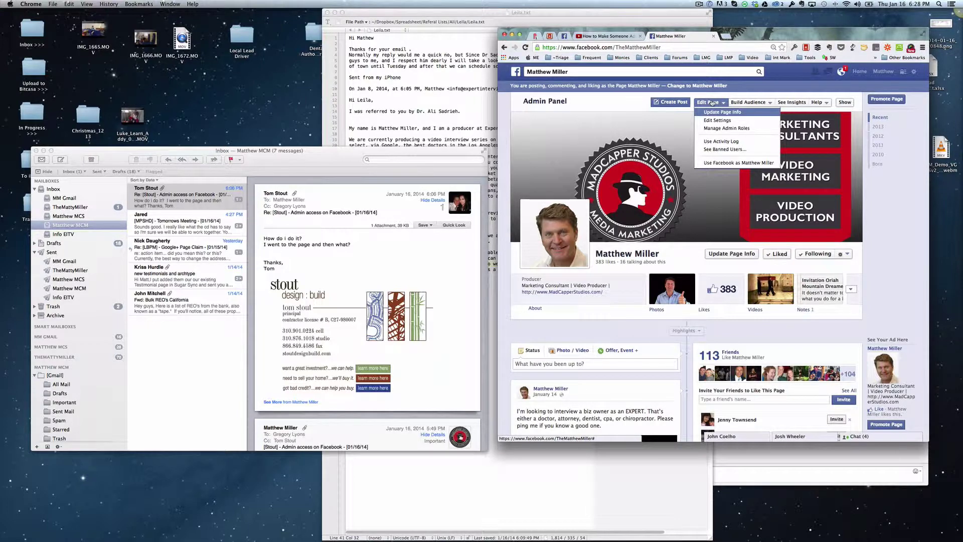
click(719, 129)
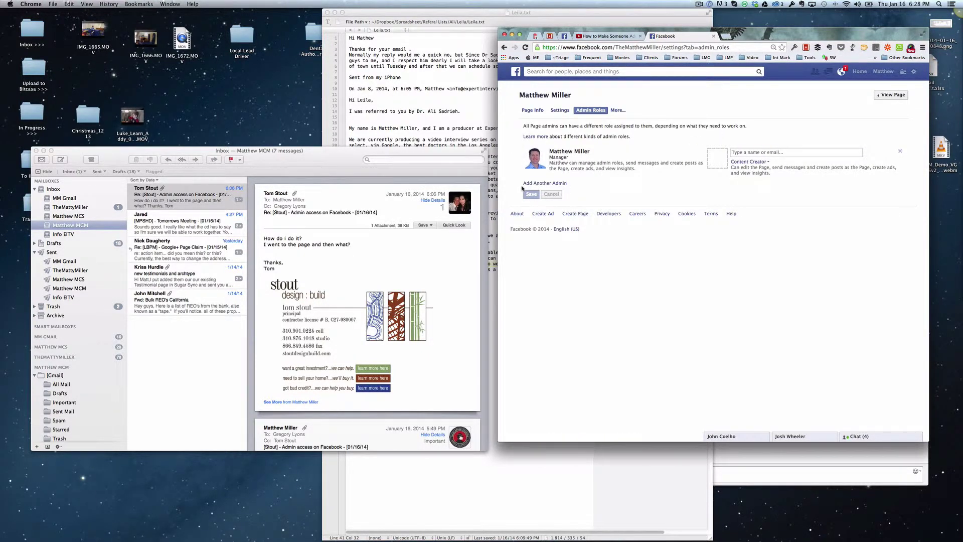
click(545, 183)
click(572, 189)
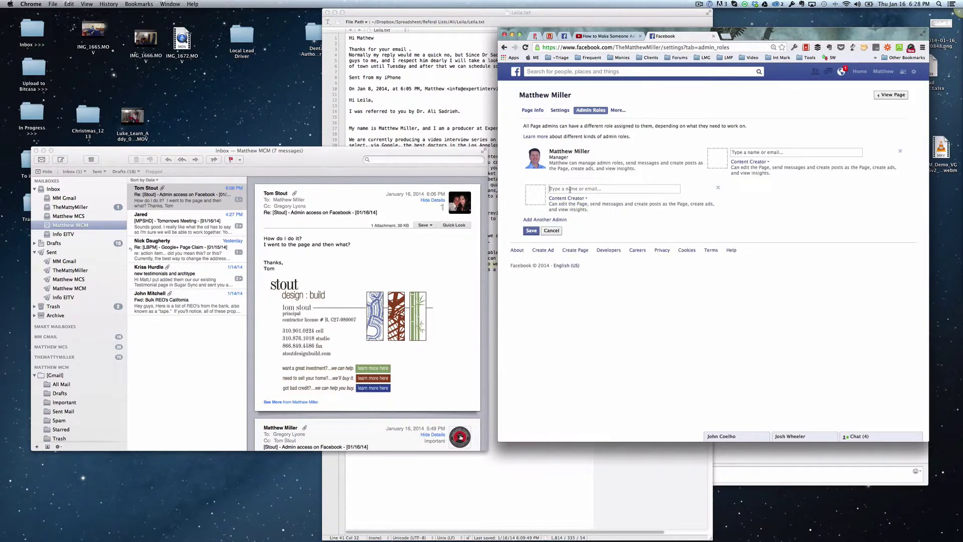
text(stout)
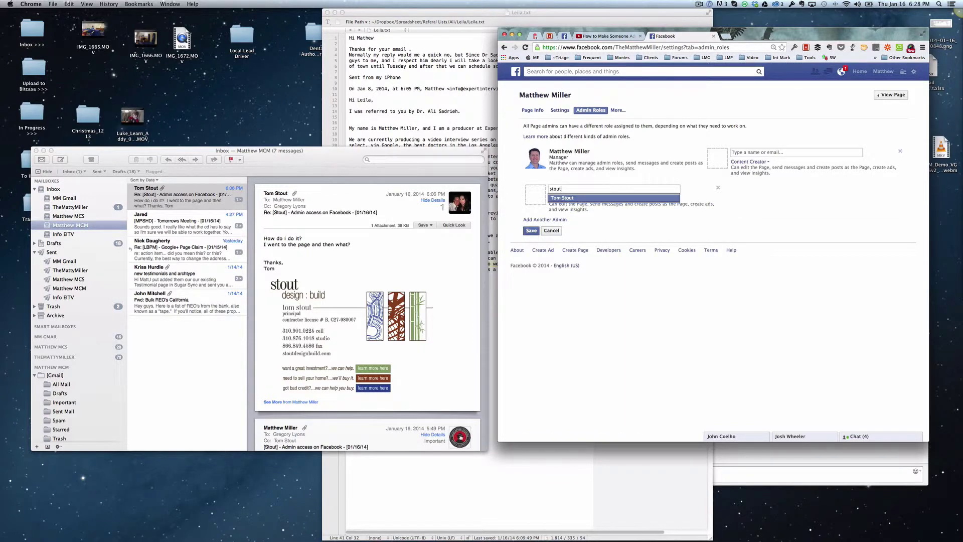
key(Return)
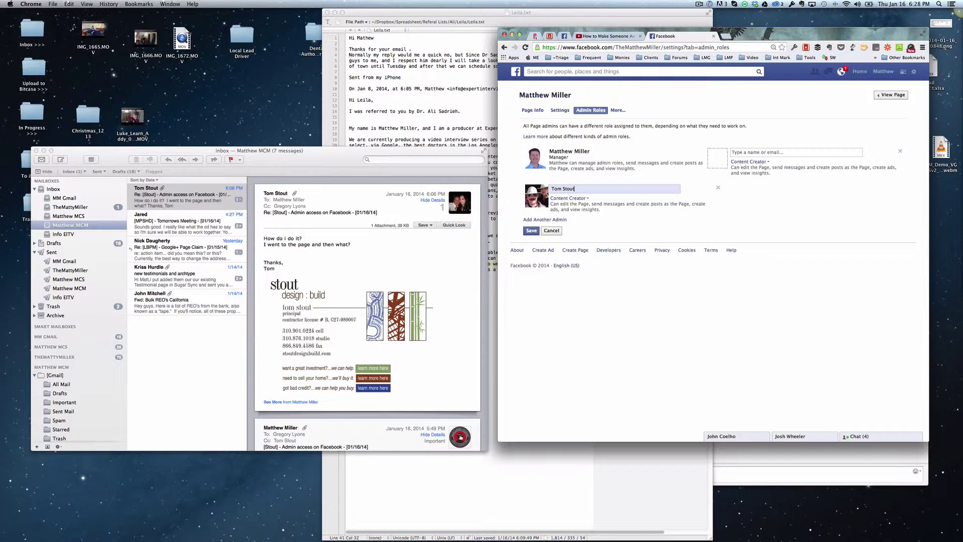
click(571, 198)
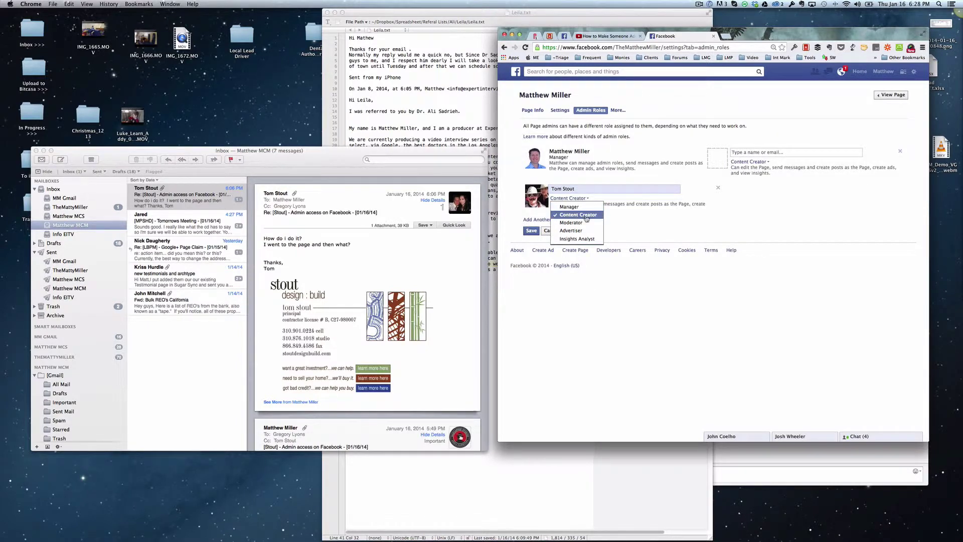
click(573, 222)
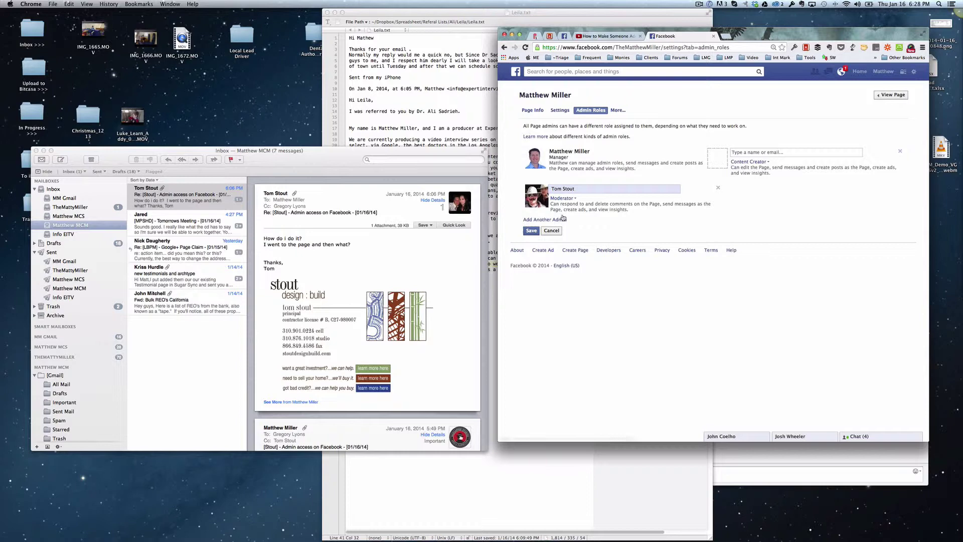
click(575, 199)
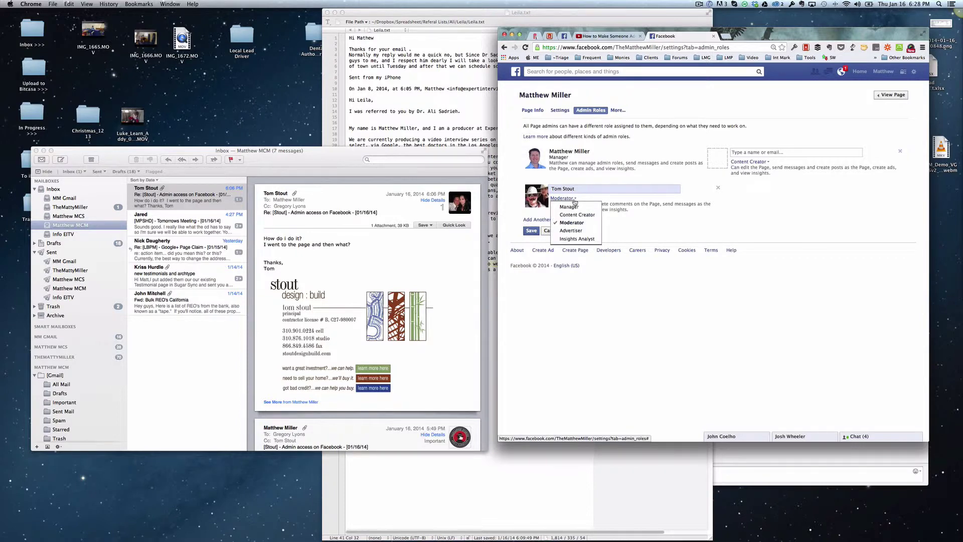
click(568, 207)
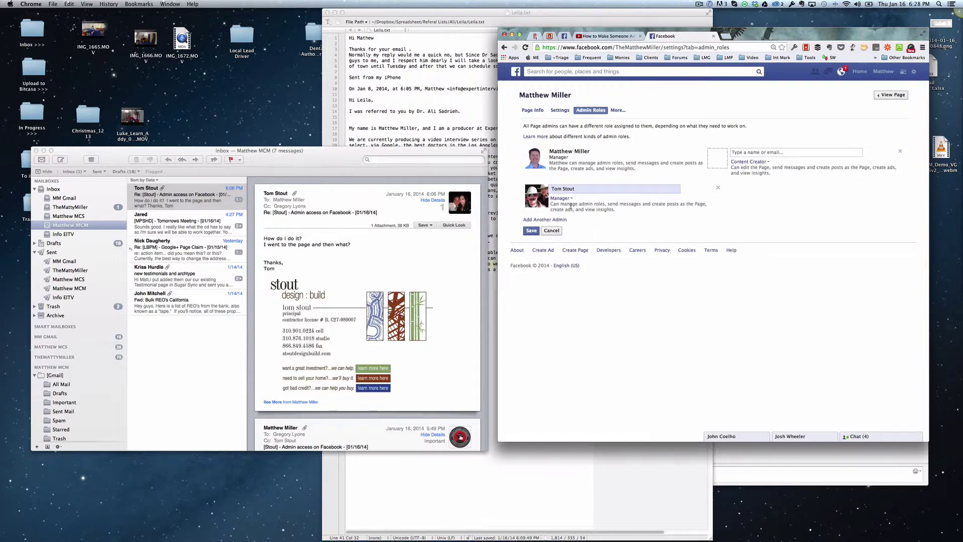
Step: Save the new admin role and launch 1Password for the password prompt
click(532, 231)
click(531, 231)
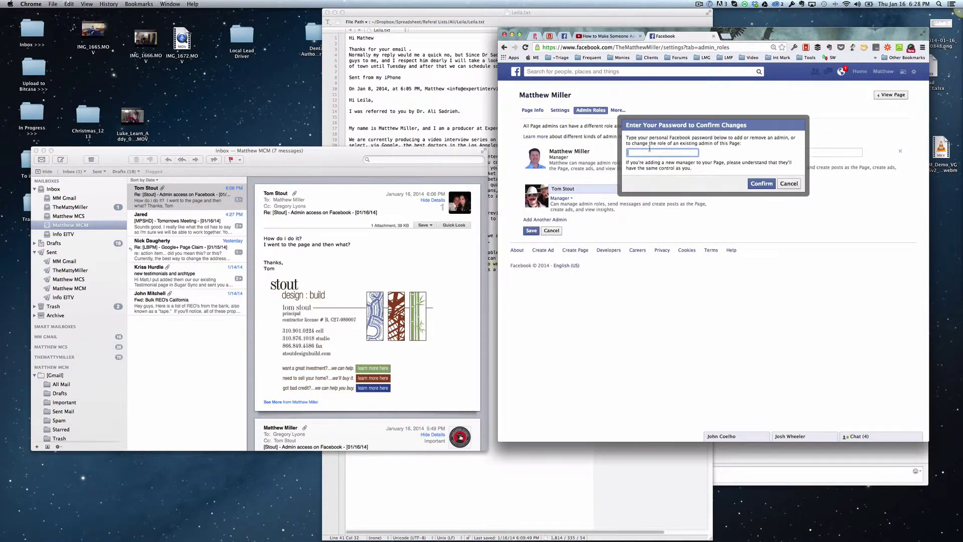
key(super+space)
text(1pas)
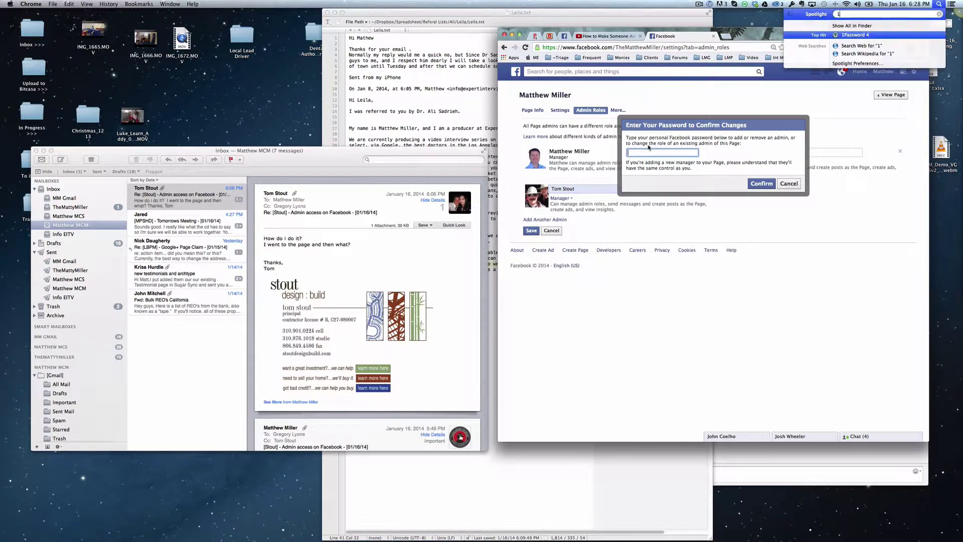
key(Return)
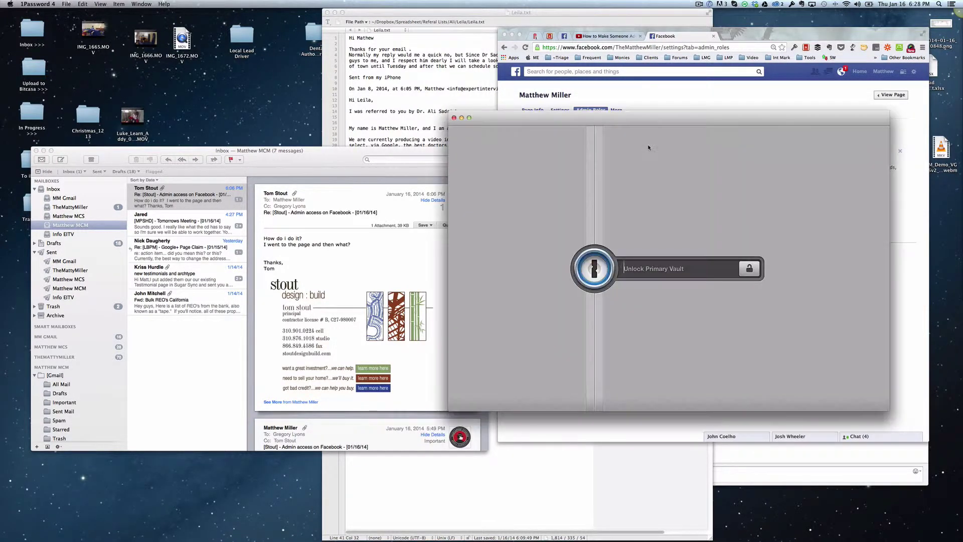
text(••••••••)
text(••••)
key(Return)
key(super+Tab)
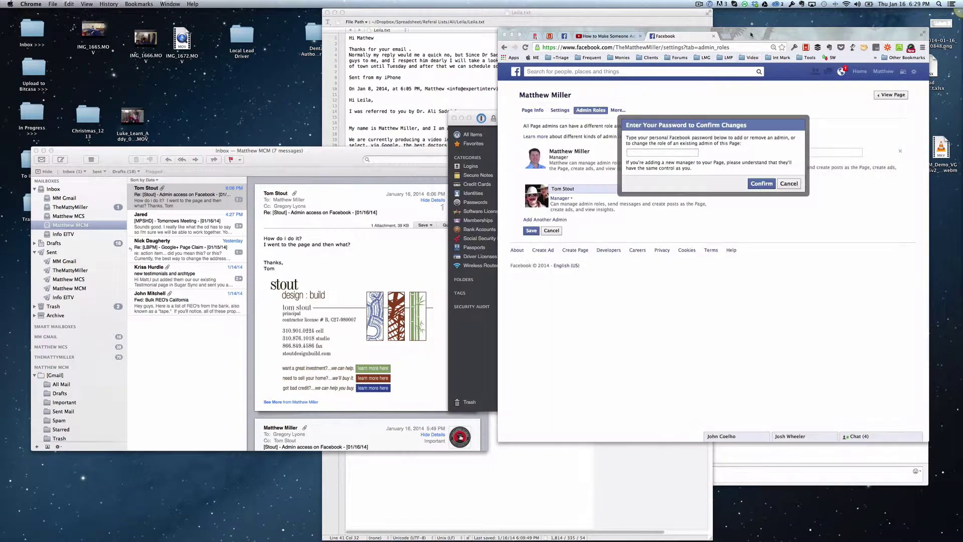
text(••••••••)
click(761, 183)
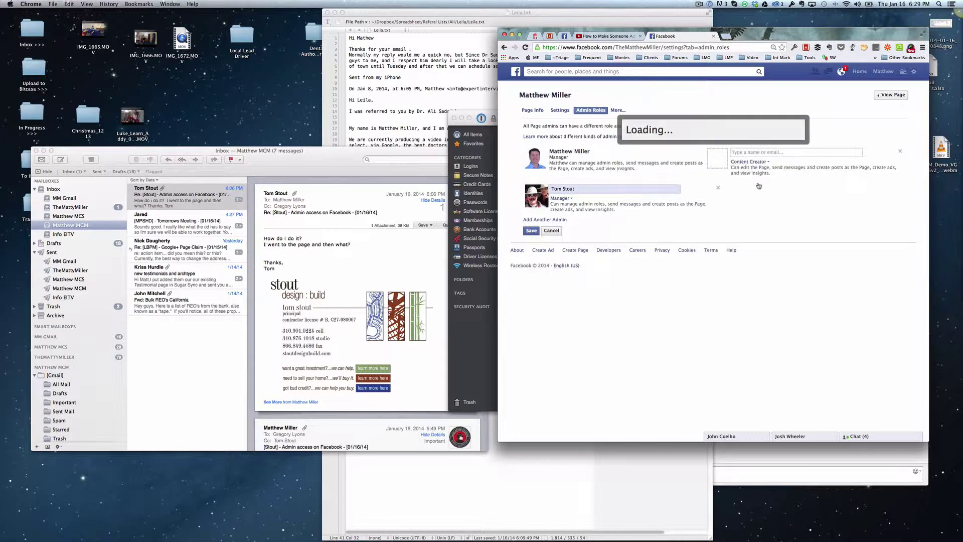